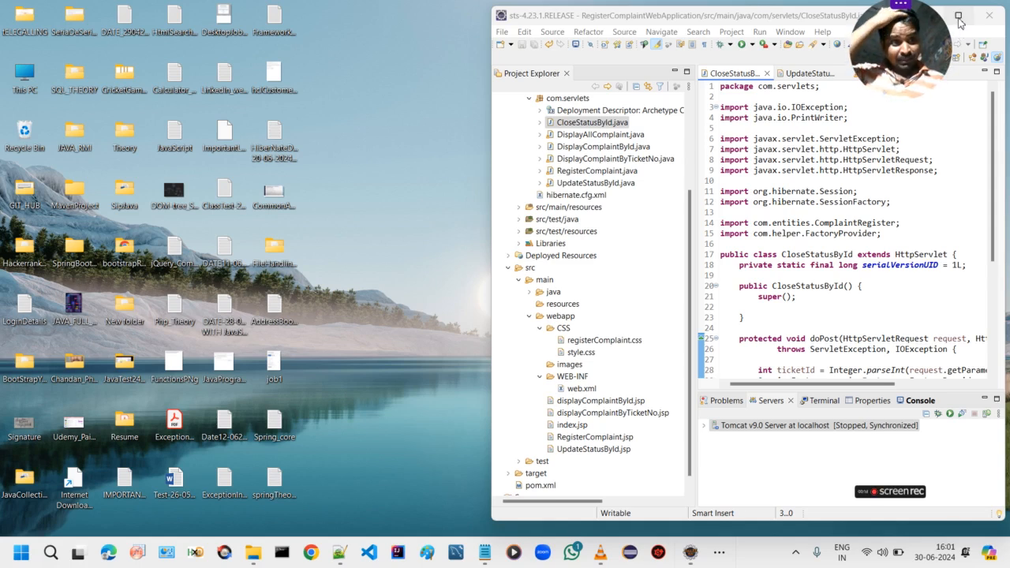
Maximize the IDE window and open the Export wizard for the RegisterComplaintWebApplication project
{"action": "left_click", "coordinate": [959, 15]}
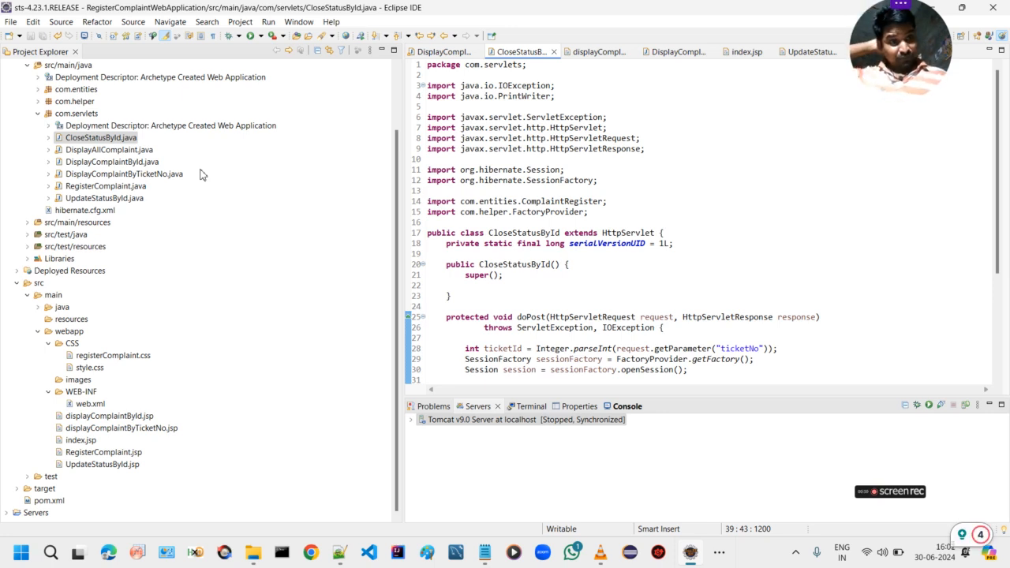
{"action": "scroll", "coordinate": [89, 103], "scroll_direction": "up", "scroll_amount": 2}
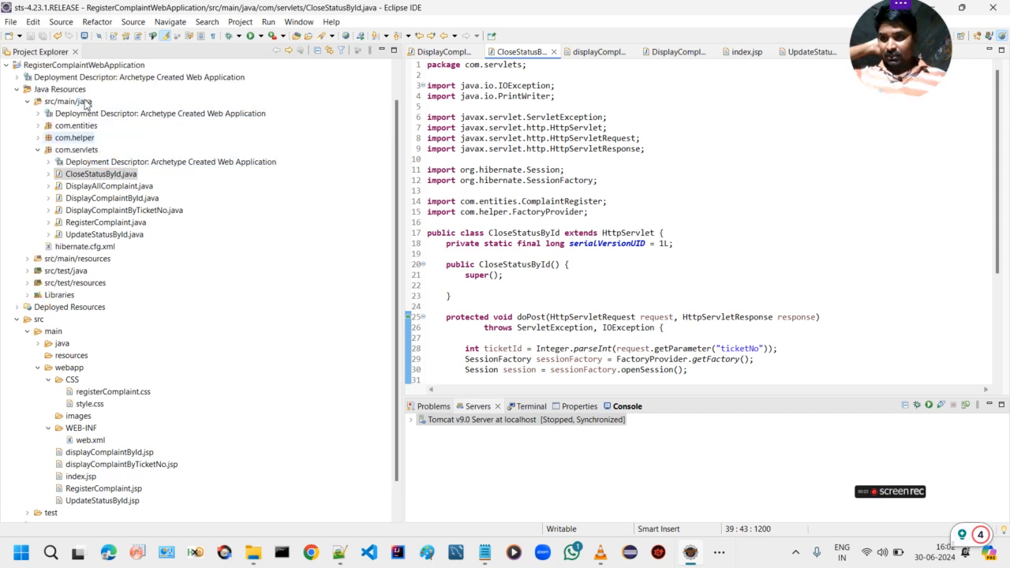
{"action": "right_click", "coordinate": [56, 105]}
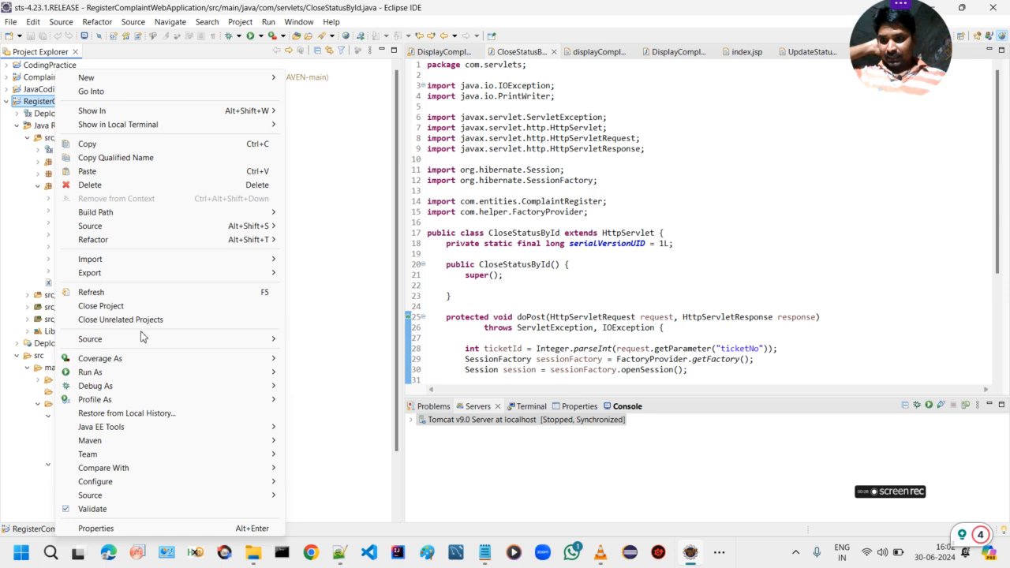
{"action": "mouse_move", "coordinate": [123, 277]}
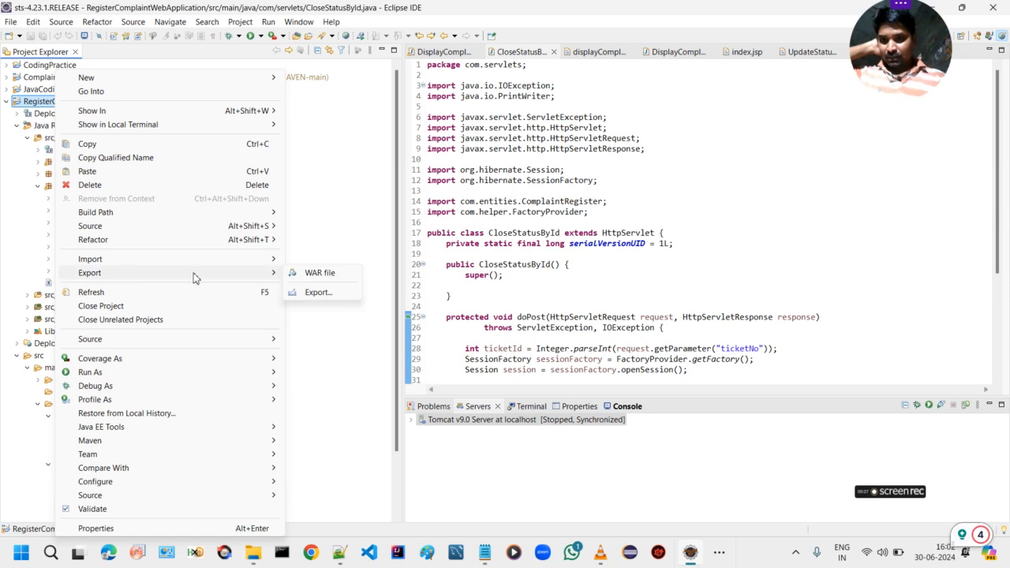
{"action": "left_click", "coordinate": [317, 297]}
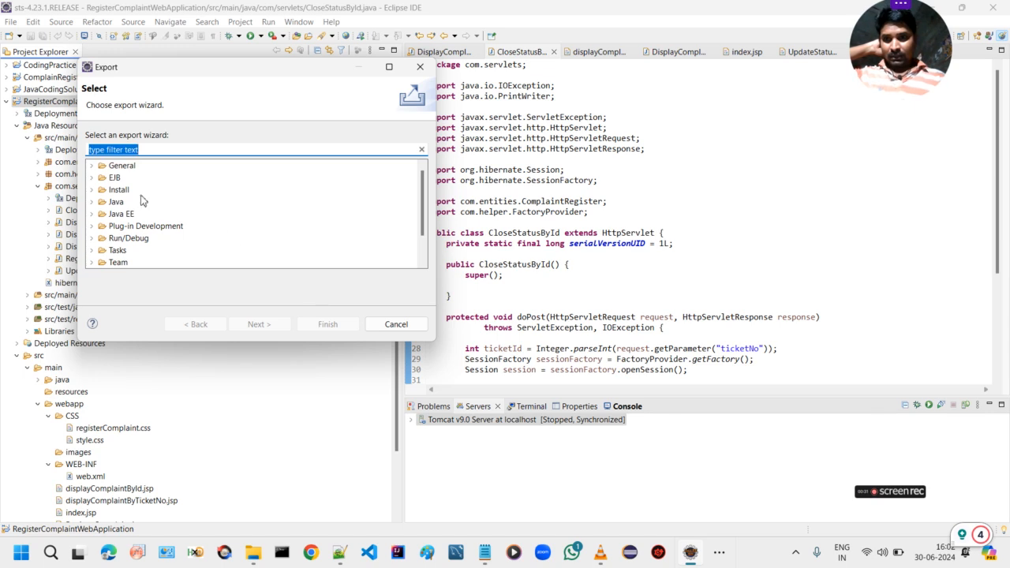
Choose Archive File from the General category as the export type and proceed to its options
{"action": "left_click", "coordinate": [93, 169]}
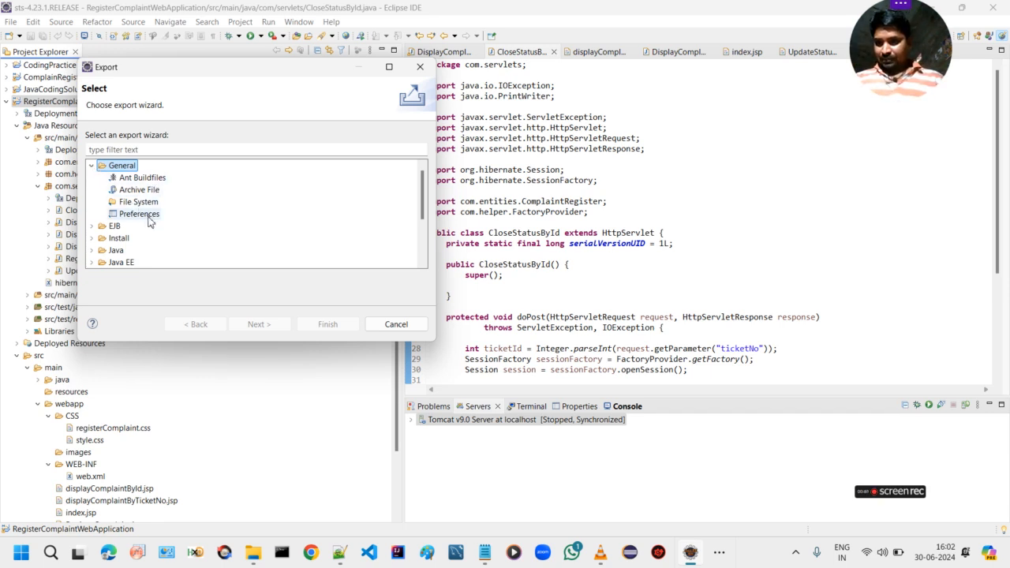
{"action": "scroll", "coordinate": [150, 221], "scroll_direction": "down", "scroll_amount": 1}
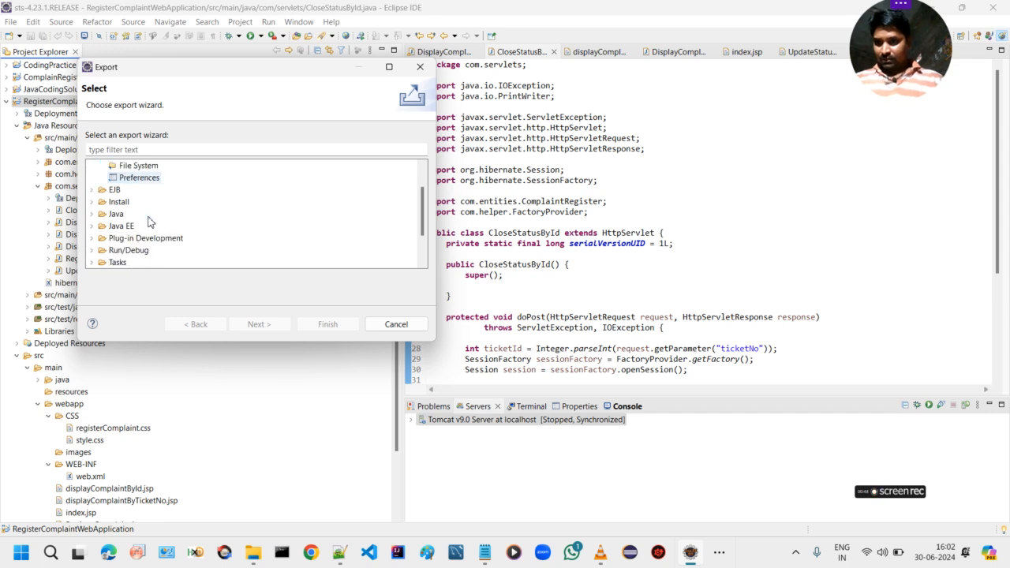
{"action": "scroll", "coordinate": [148, 222], "scroll_direction": "up", "scroll_amount": 1}
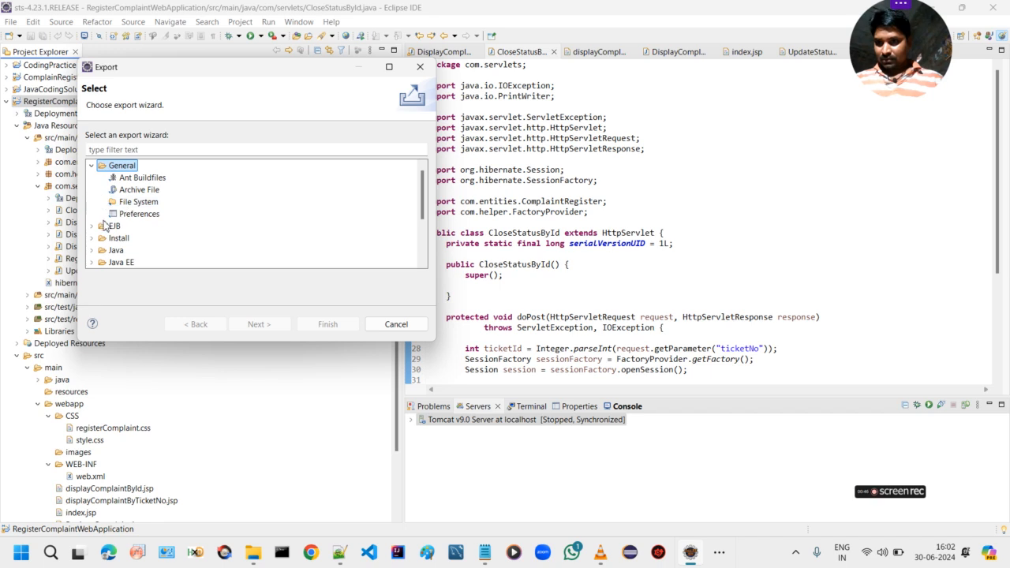
{"action": "left_click", "coordinate": [112, 203]}
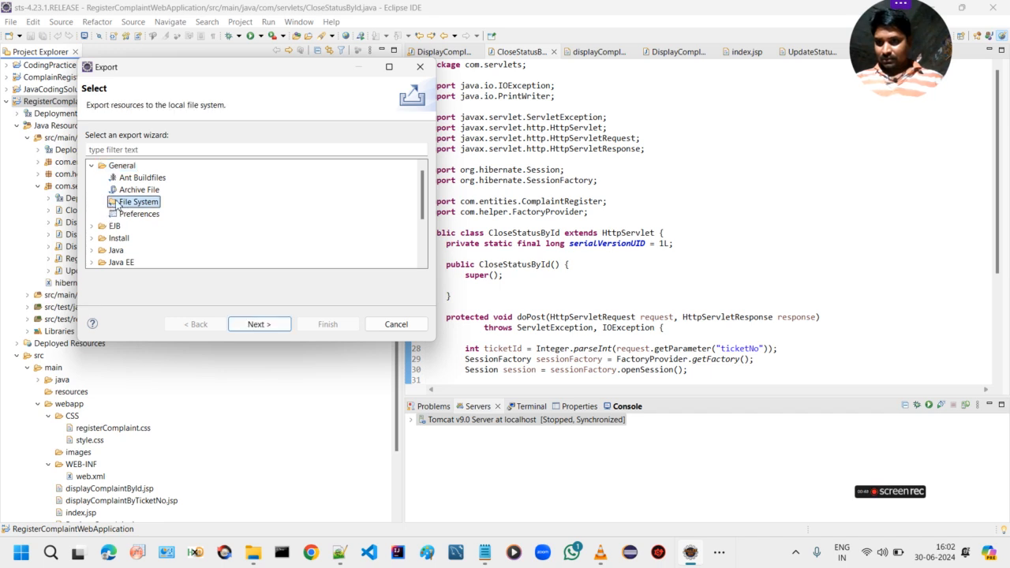
{"action": "left_click", "coordinate": [123, 193]}
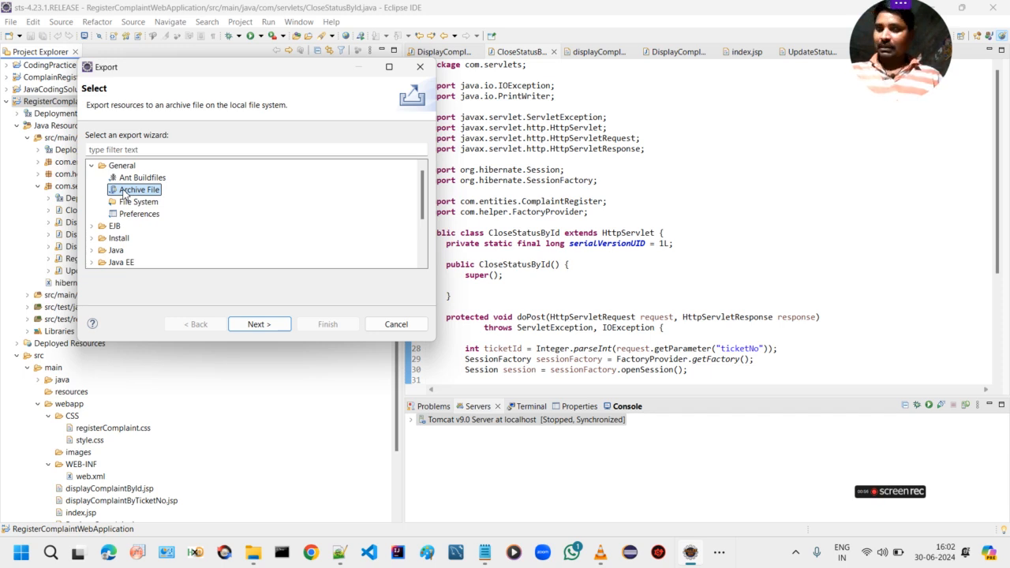
{"action": "left_click", "coordinate": [258, 327]}
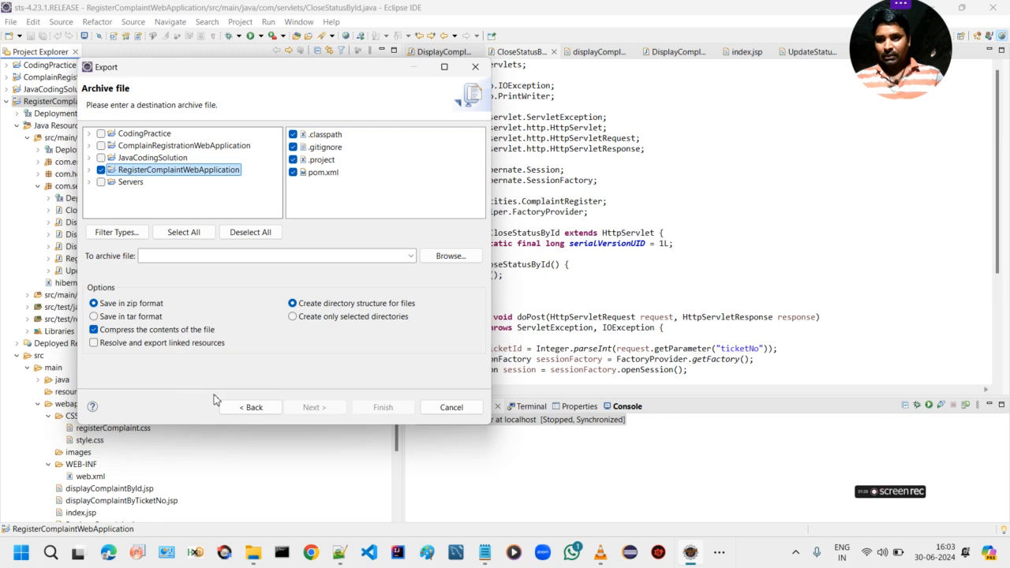
Browse for the archive's destination and open the CodingInterview folder inside Music
{"action": "left_click", "coordinate": [447, 257]}
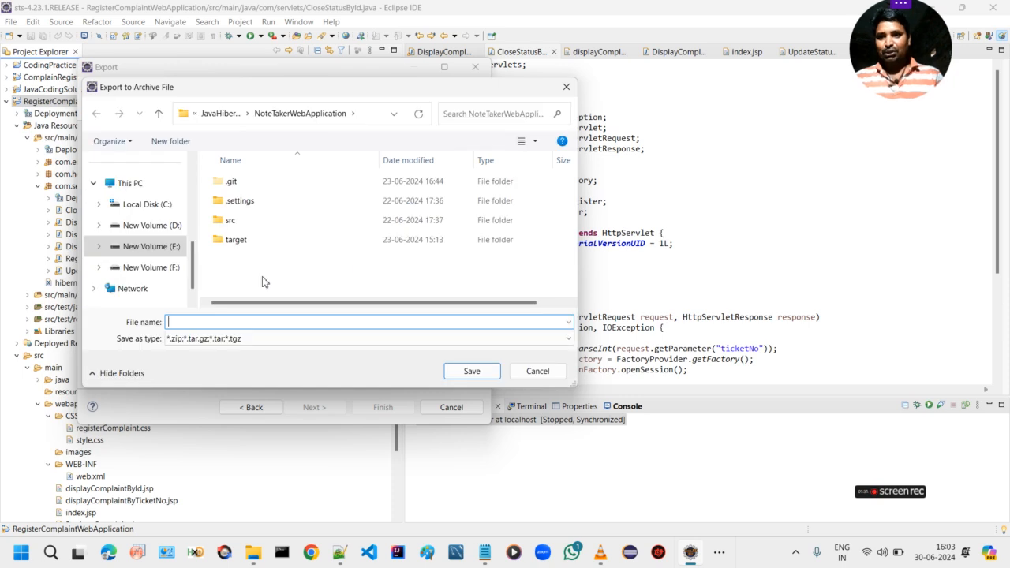
{"action": "left_click_drag", "start_coordinate": [191, 270], "coordinate": [196, 218]}
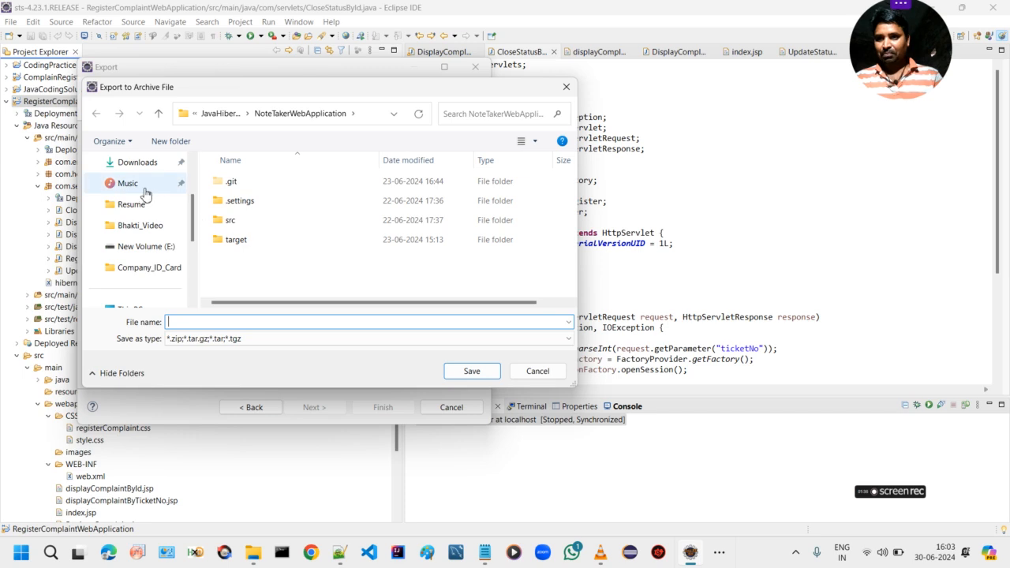
{"action": "left_click", "coordinate": [142, 186]}
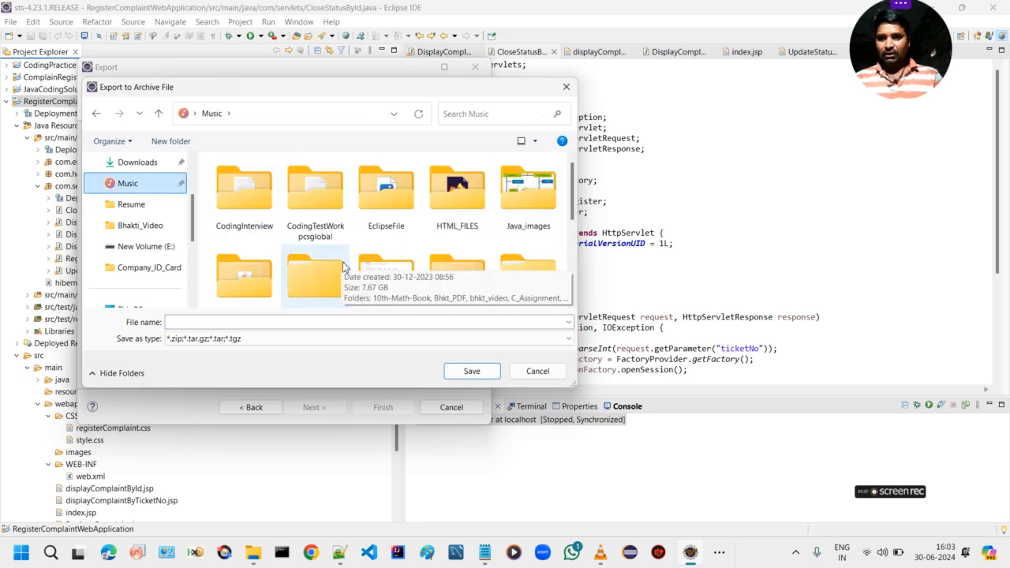
{"action": "left_click", "coordinate": [243, 224]}
{"action": "double_click", "coordinate": [243, 224]}
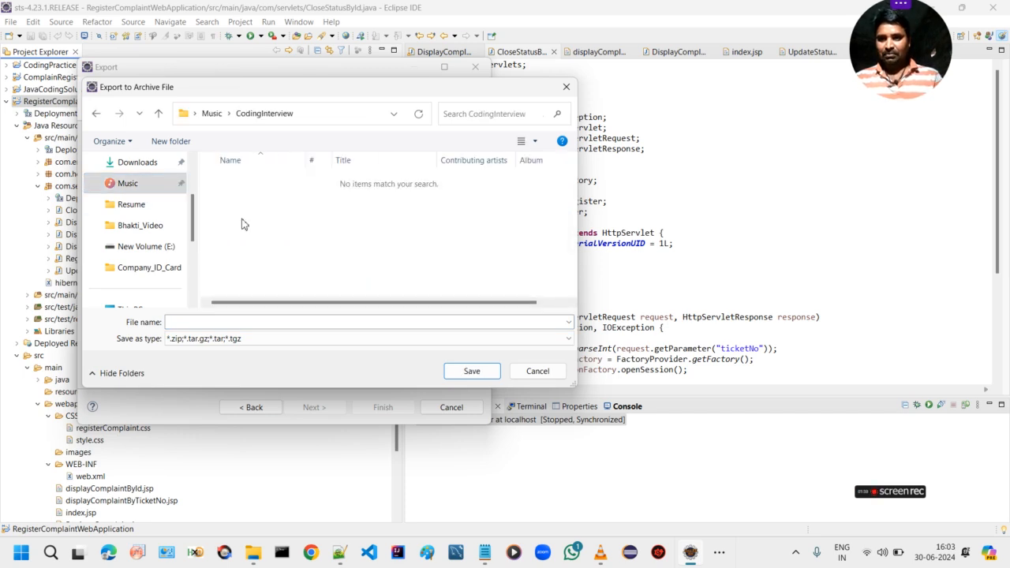
Save the archive as RegisterCompaintWebApplication and finish exporting the project in zip format
{"action": "left_click", "coordinate": [284, 321]}
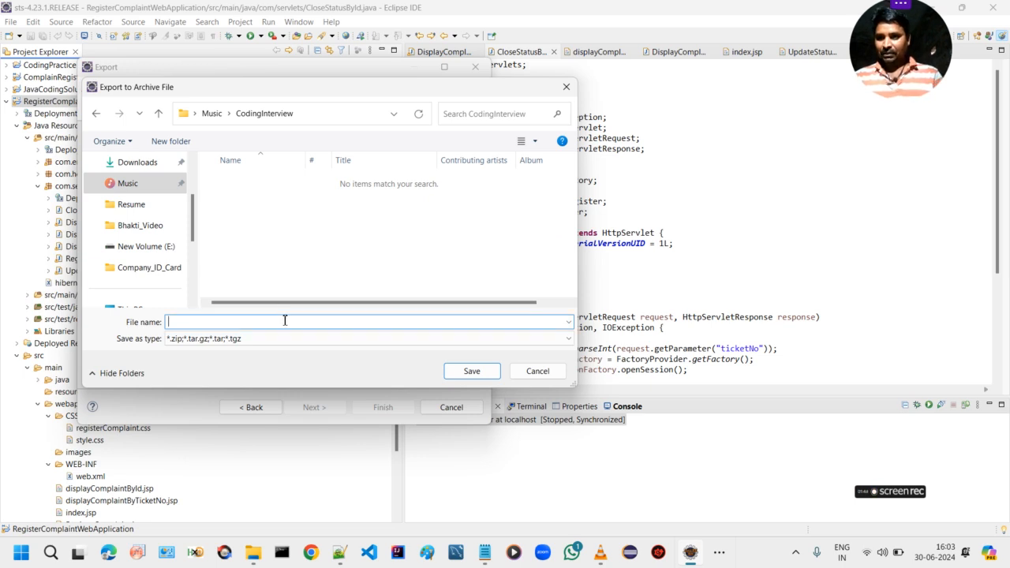
{"action": "left_click_drag", "start_coordinate": [258, 88], "coordinate": [384, 105]}
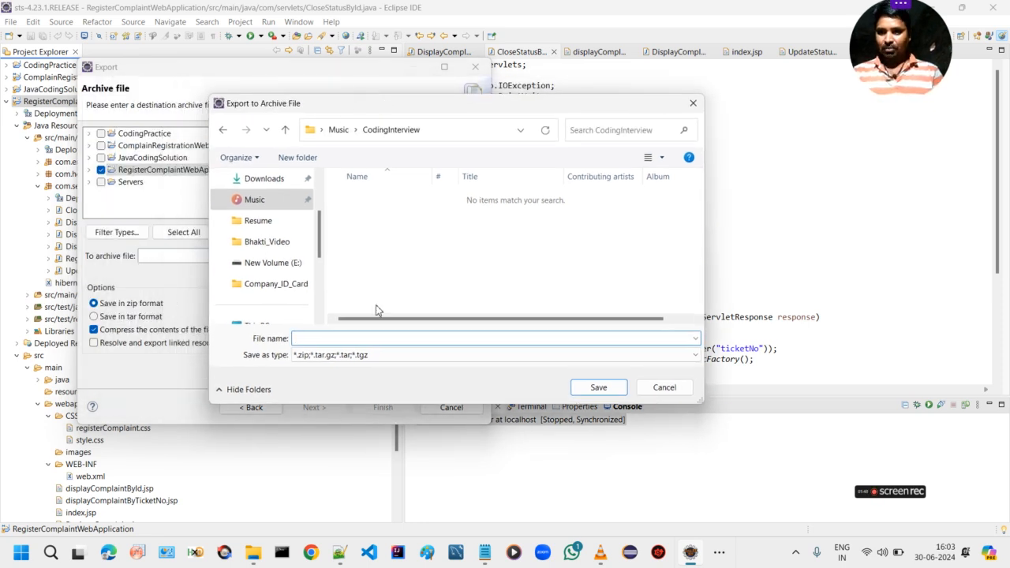
{"action": "type", "text": "Re"}
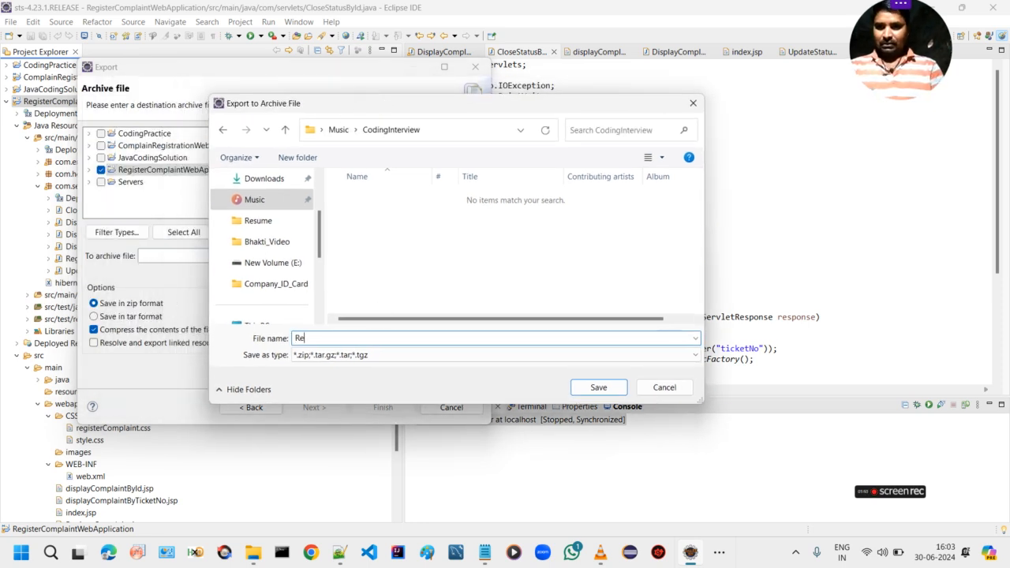
{"action": "type", "text": "gisterC"}
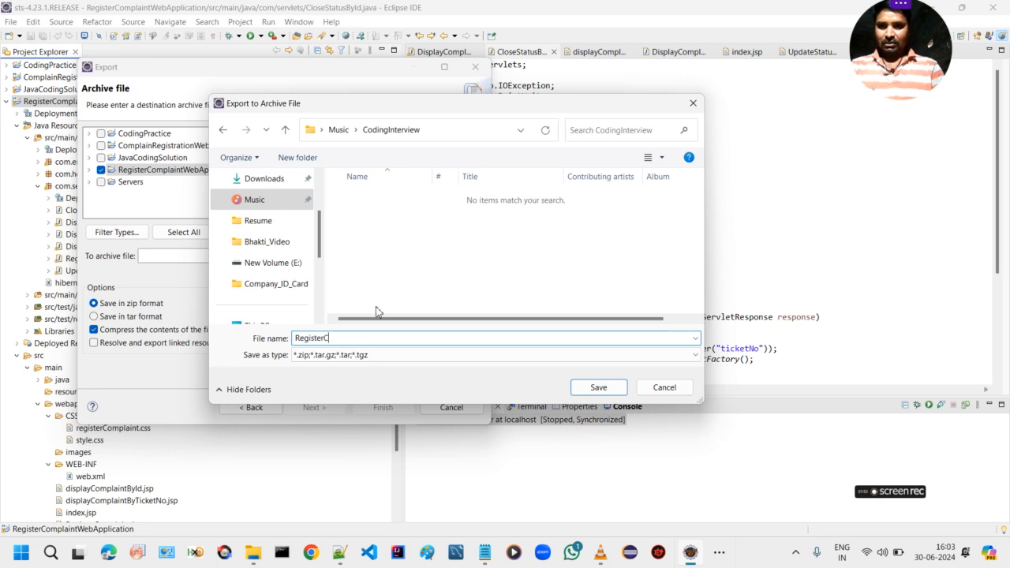
{"action": "type", "text": "ompaint"}
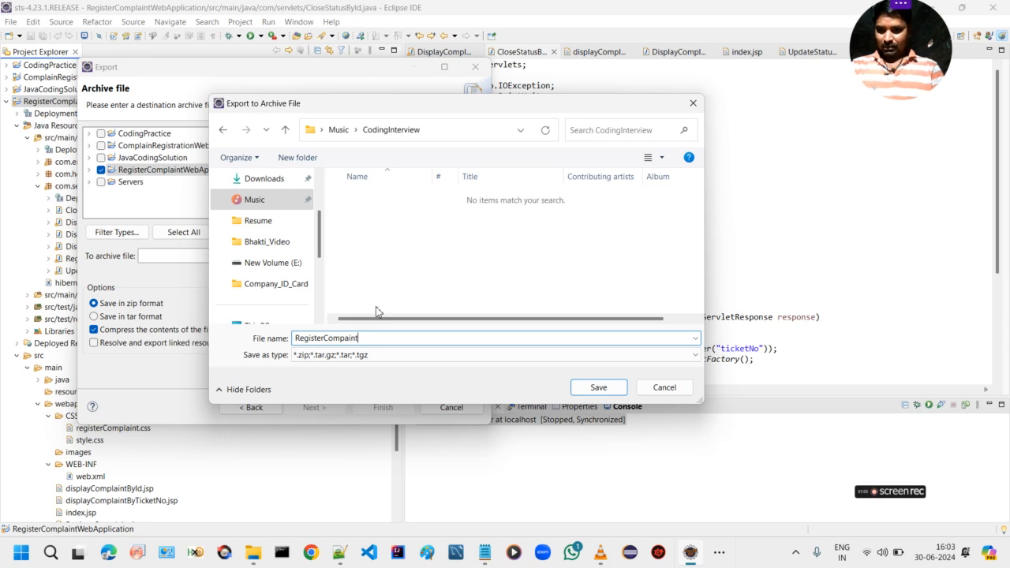
{"action": "type", "text": "Web"}
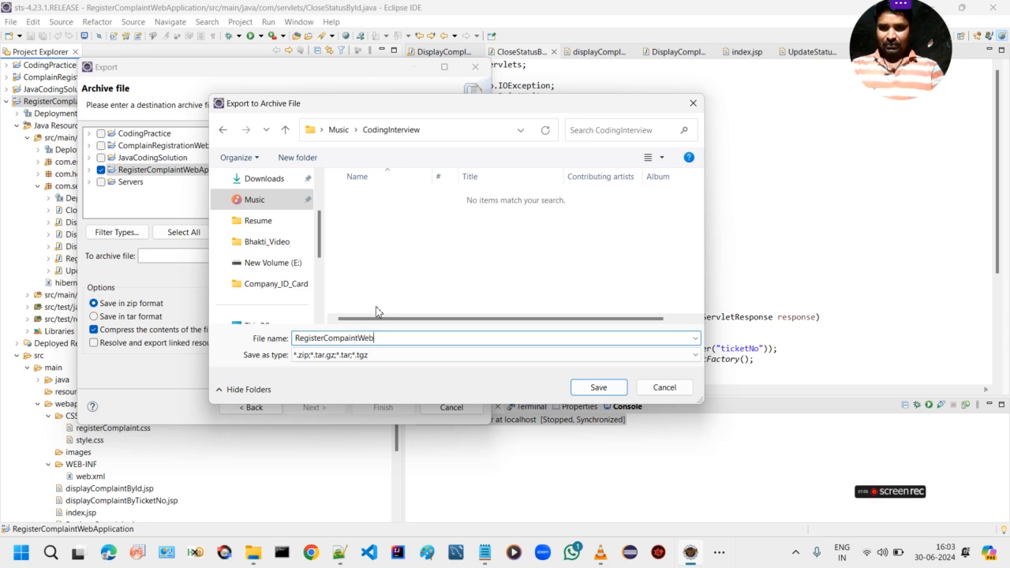
{"action": "type", "text": "Appli"}
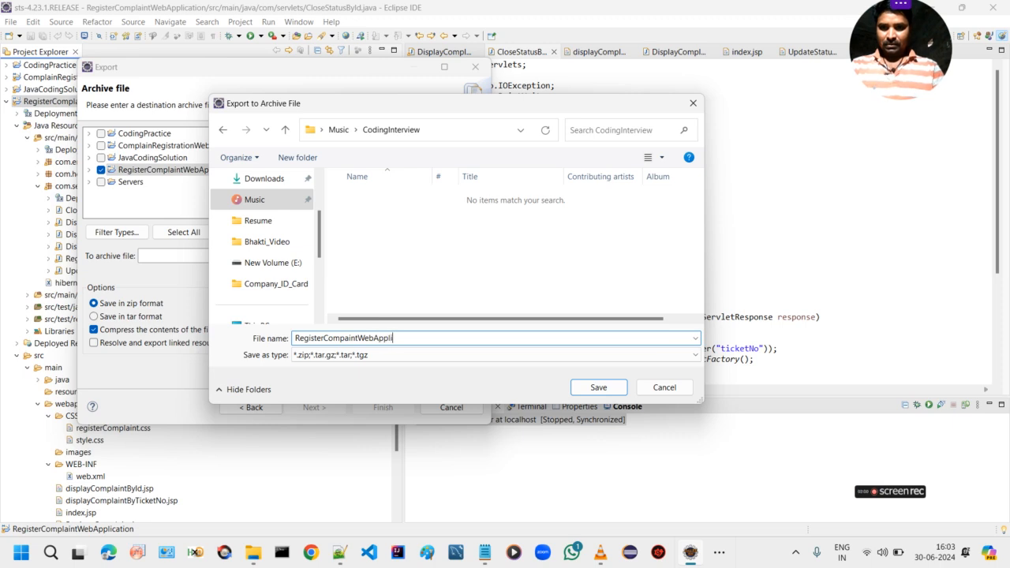
{"action": "type", "text": "cation"}
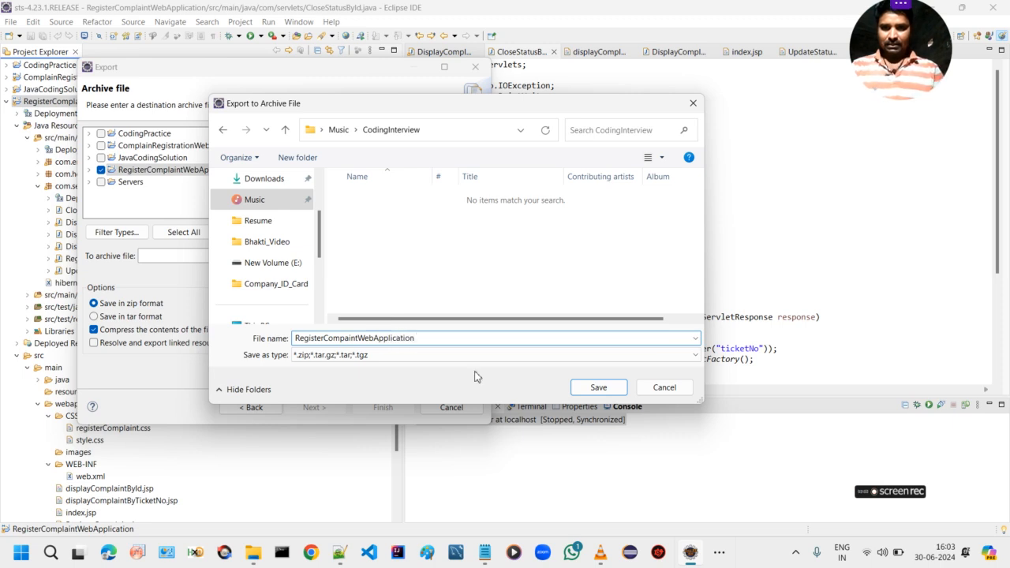
{"action": "left_click", "coordinate": [598, 387]}
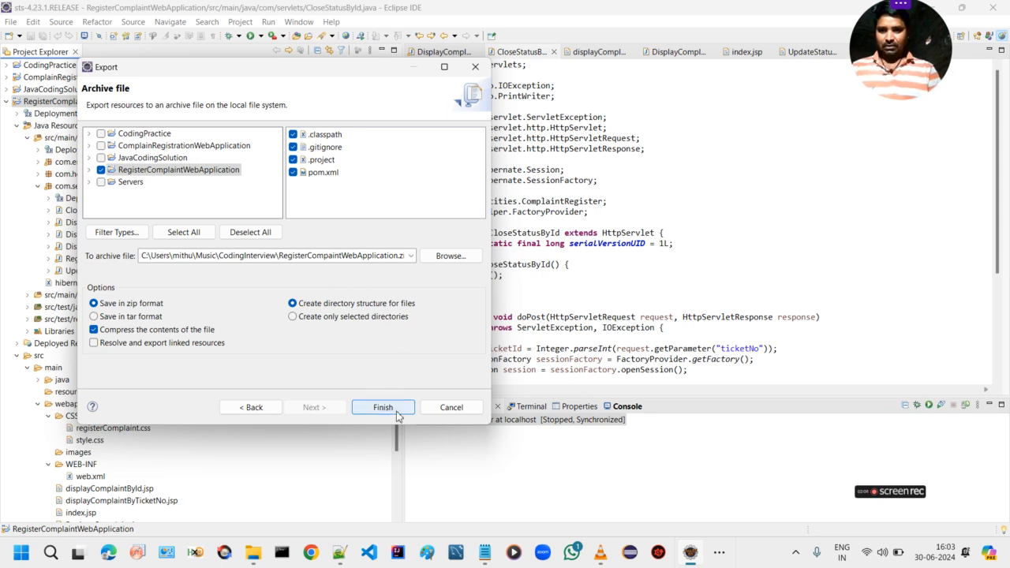
{"action": "left_click", "coordinate": [387, 407]}
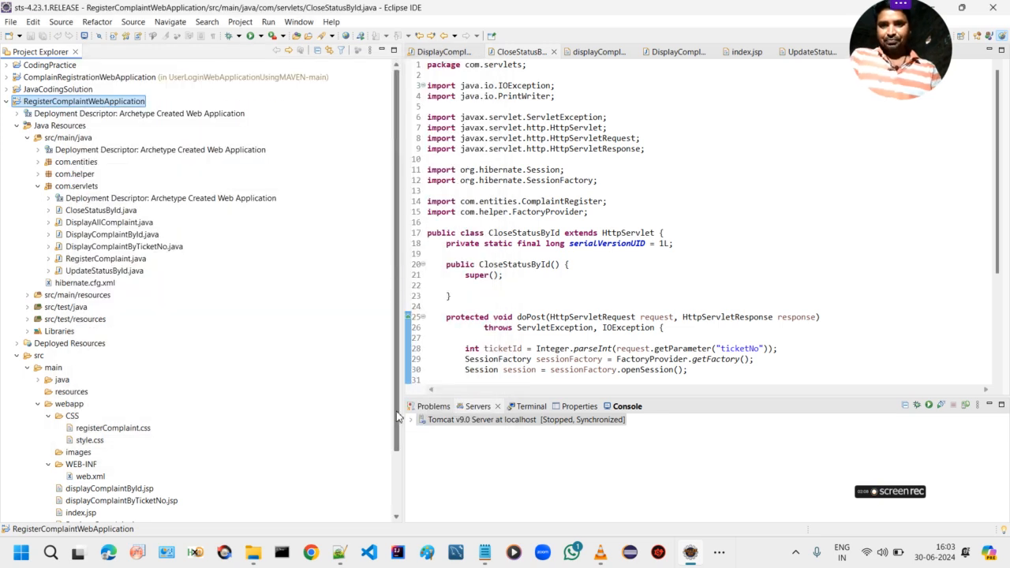
Switch to File Explorer and extract the RegisterCompaintWebApplication archive in place within Music > CodingInterview using WinRAR
{"action": "left_click", "coordinate": [254, 552]}
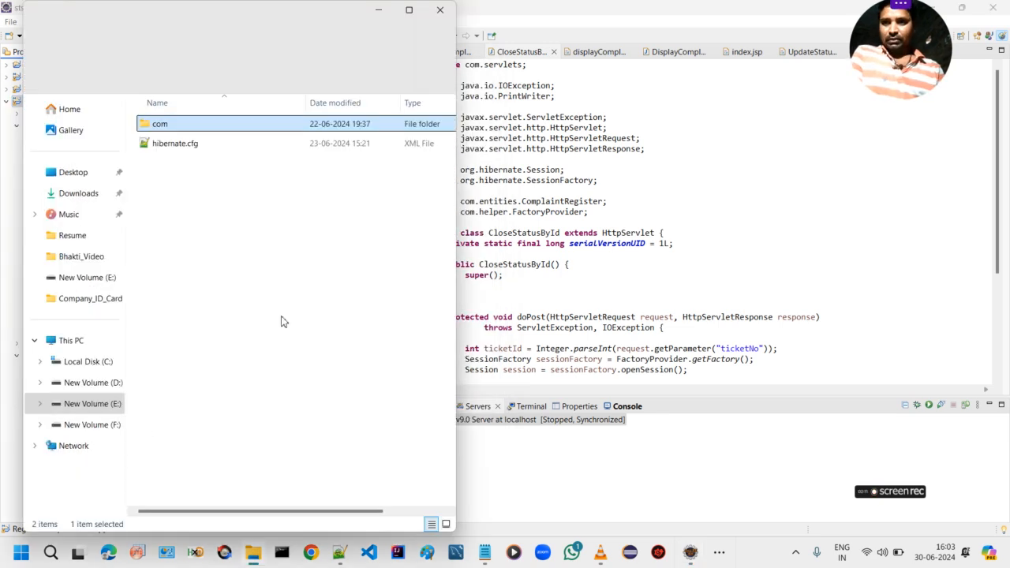
{"action": "left_click", "coordinate": [81, 218]}
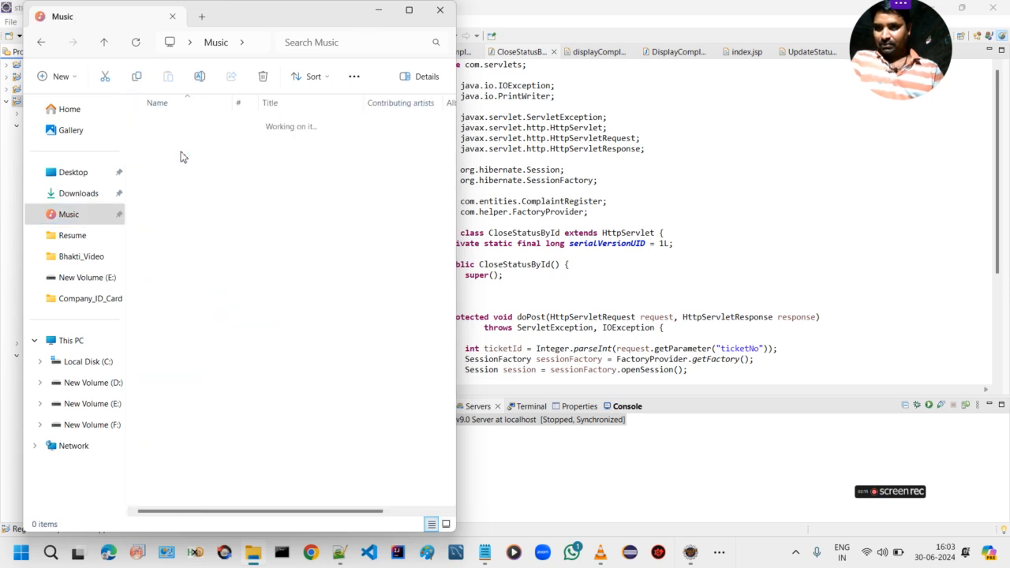
{"action": "double_click", "coordinate": [183, 153]}
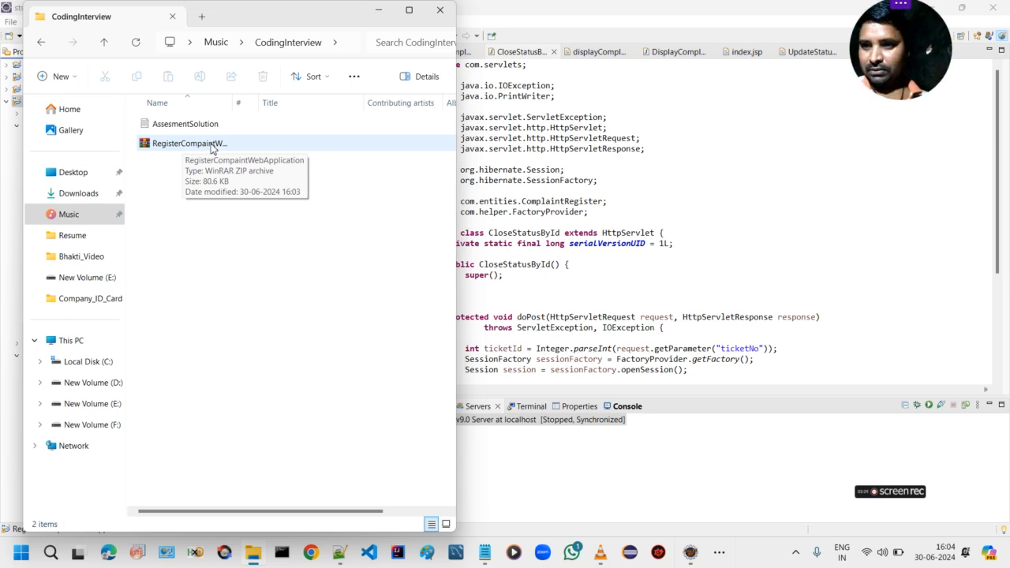
{"action": "right_click", "coordinate": [212, 147]}
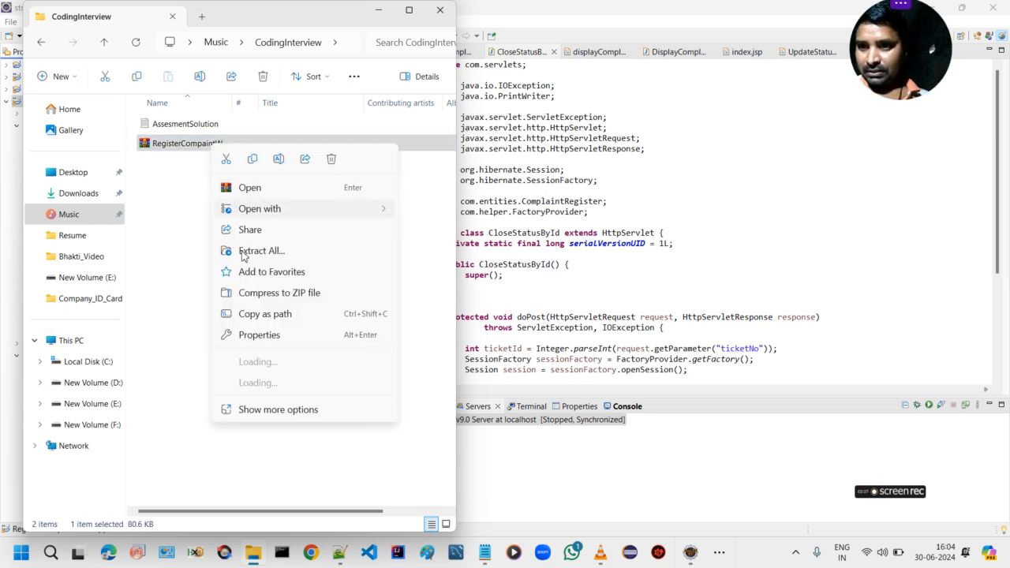
{"action": "mouse_move", "coordinate": [315, 394]}
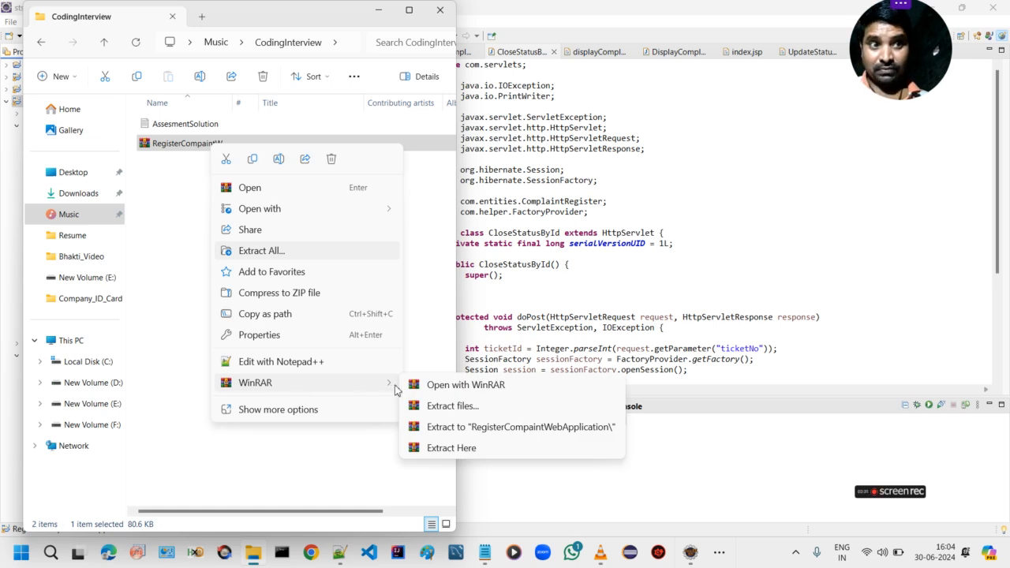
{"action": "left_click", "coordinate": [452, 448]}
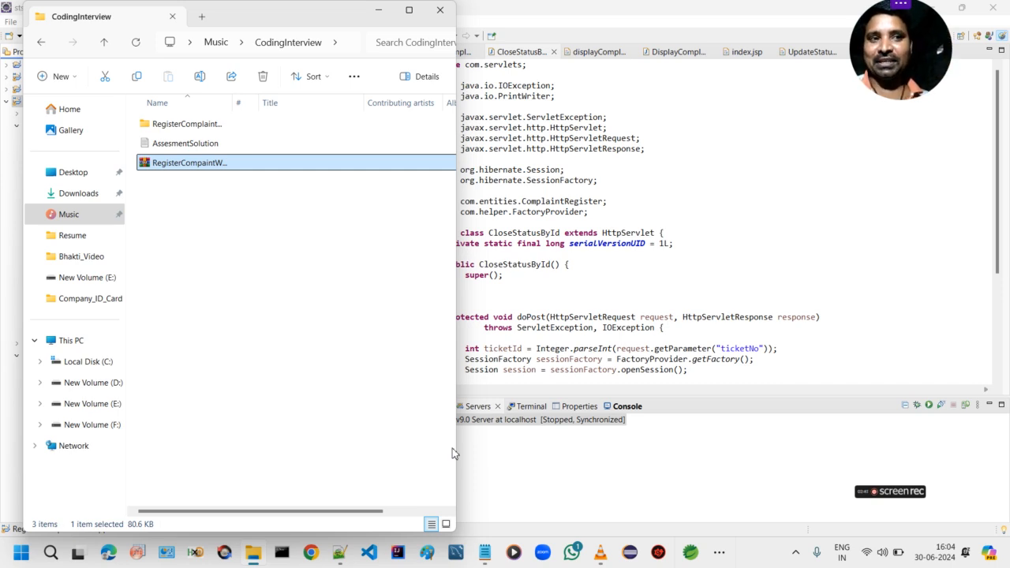
Examine the extracted project folder down to src > main > webapp, return to its root, and close File Explorer
{"action": "left_click", "coordinate": [208, 124]}
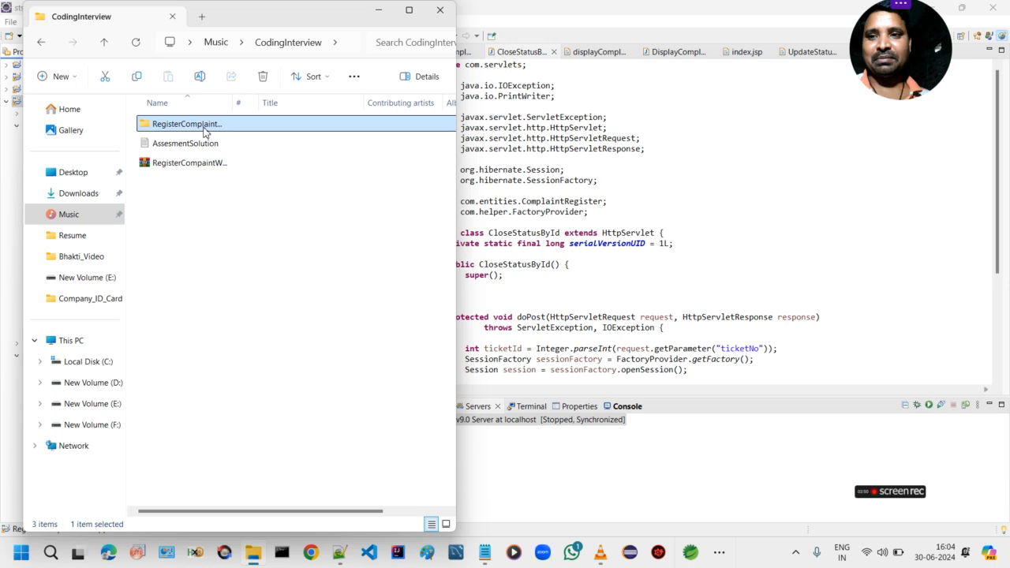
{"action": "double_click", "coordinate": [204, 129]}
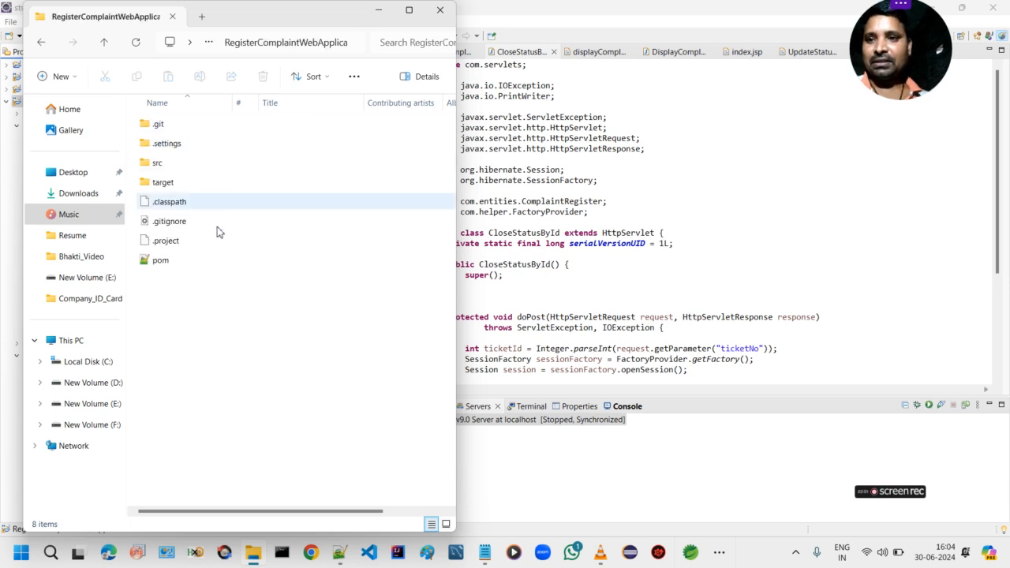
{"action": "left_click", "coordinate": [165, 167]}
{"action": "double_click", "coordinate": [165, 164]}
{"action": "double_click", "coordinate": [176, 126]}
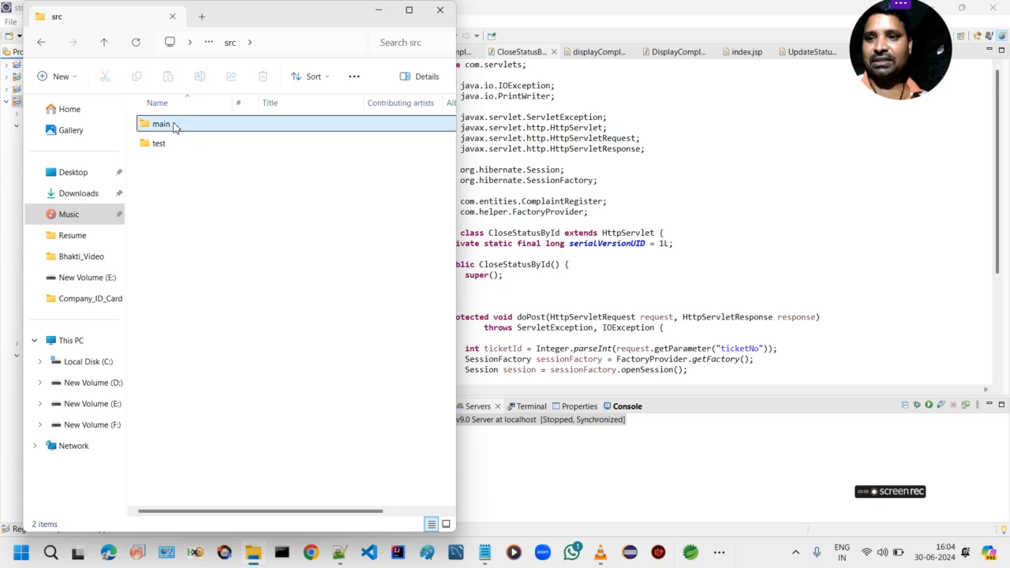
{"action": "double_click", "coordinate": [173, 163]}
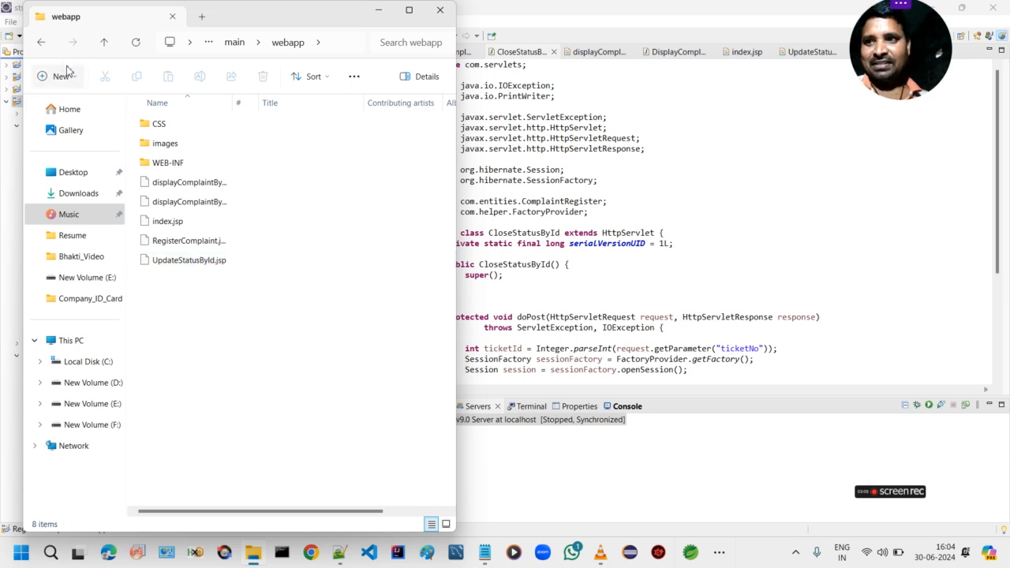
{"action": "left_click", "coordinate": [43, 44]}
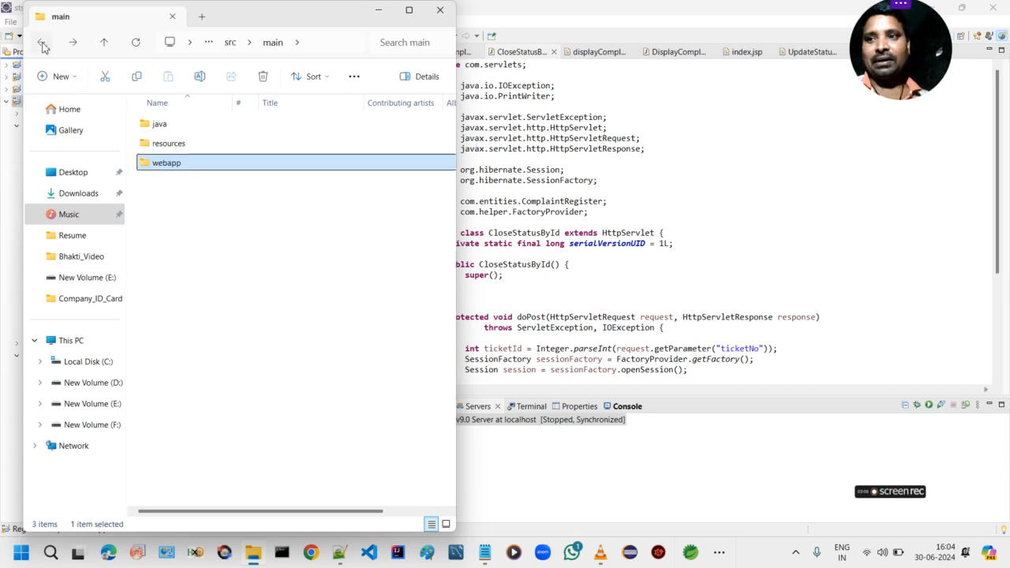
{"action": "left_click", "coordinate": [43, 45]}
{"action": "left_click", "coordinate": [42, 44]}
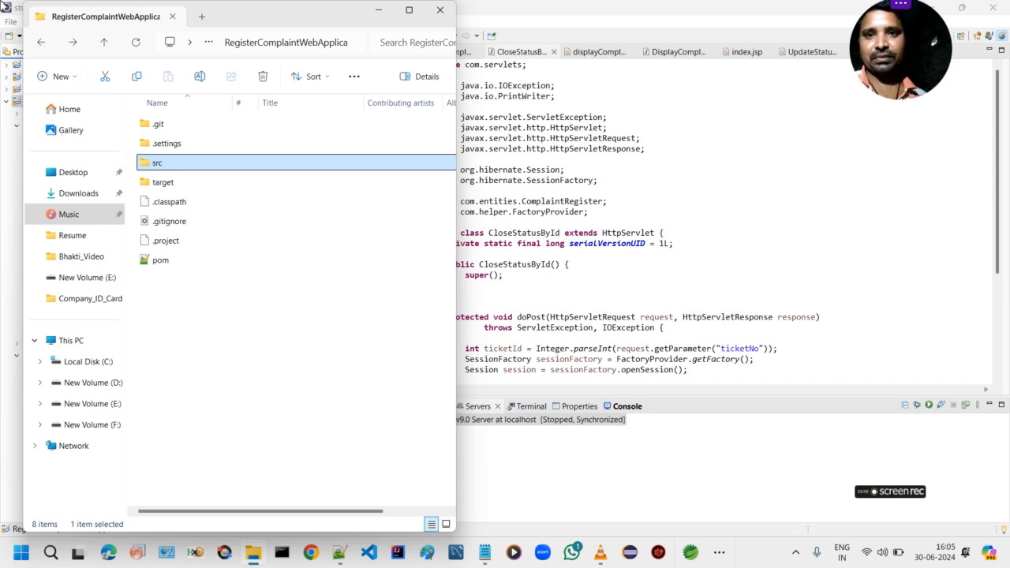
{"action": "left_click", "coordinate": [436, 13]}
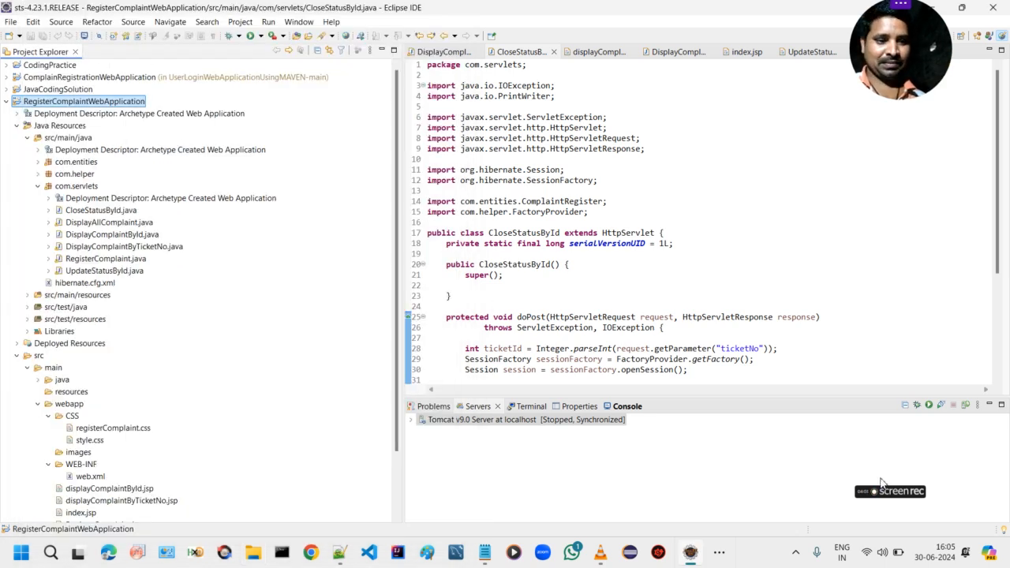